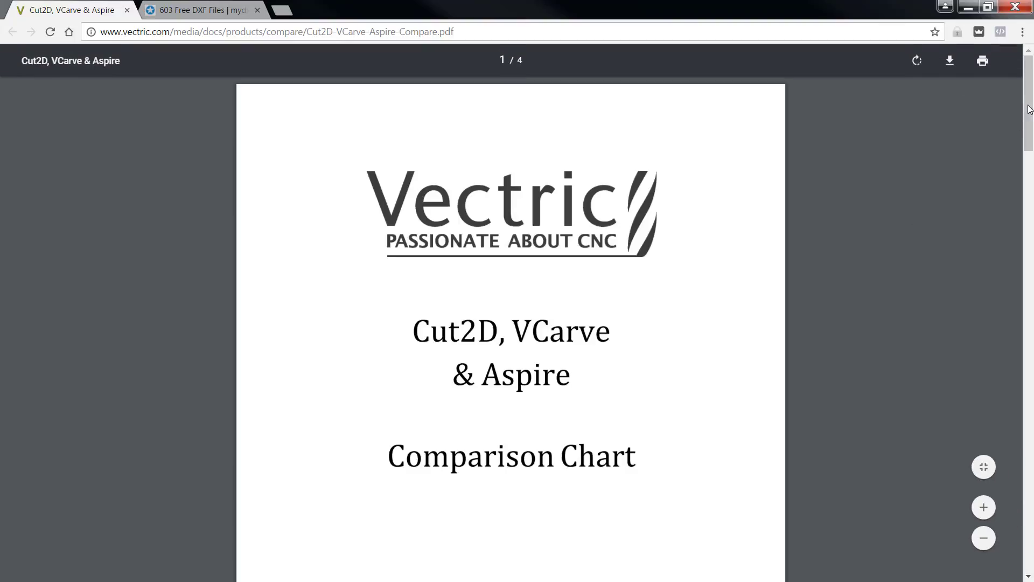
# - Scroll to the page 2 Functionality Summary table and briefly highlight the Import Filters formats
pyautogui.scroll(-5, 1028, 108)
pyautogui.scroll(4, 1032, 107)
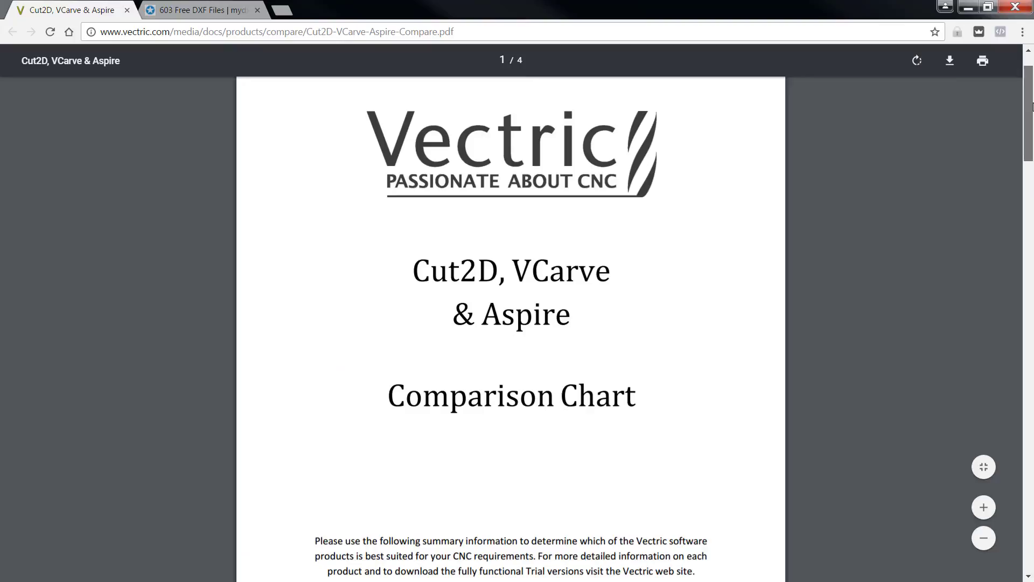
pyautogui.scroll(-5, 1030, 165)
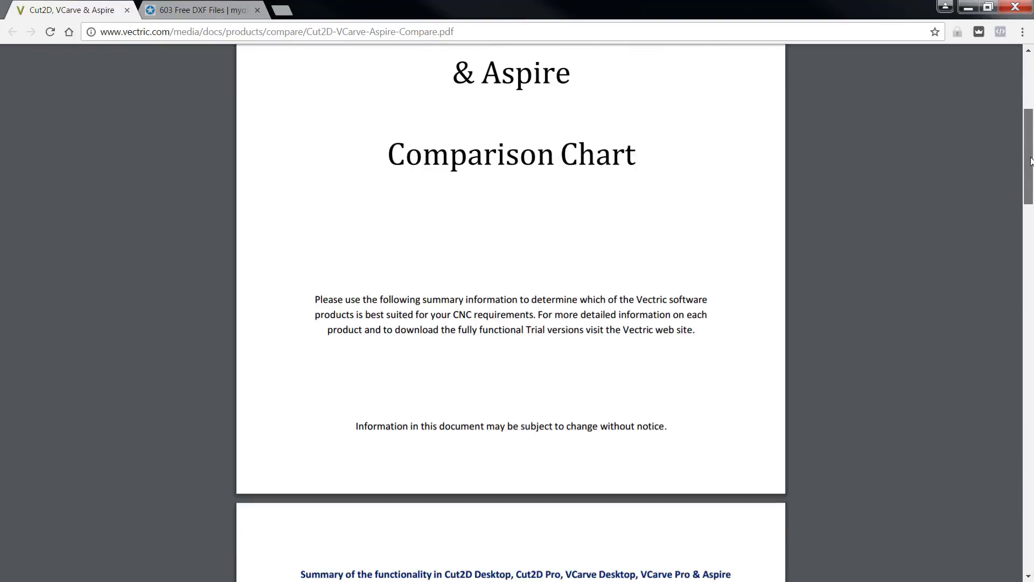
pyautogui.scroll(-10, 1030, 165)
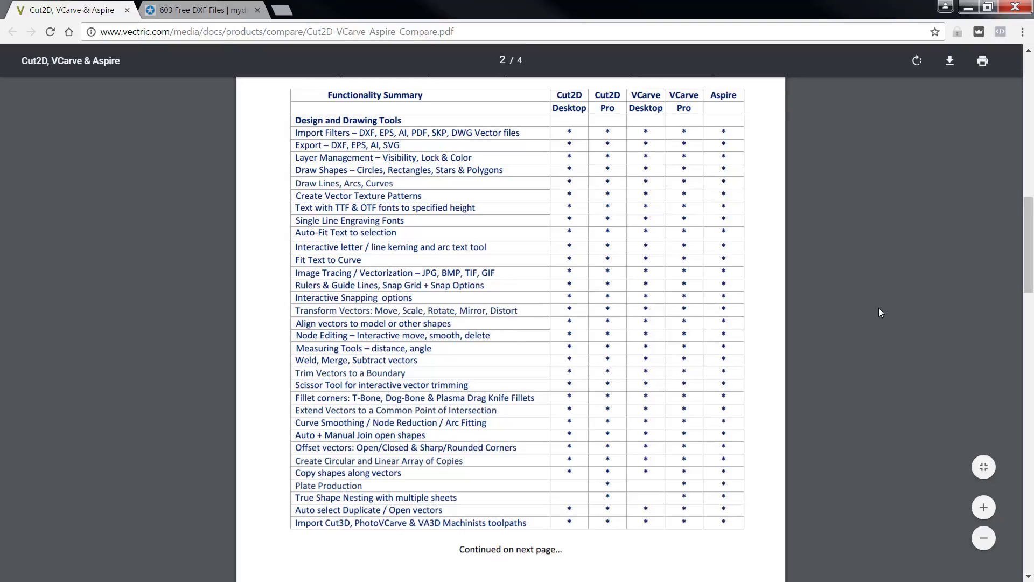
pyautogui.scroll(1, 869, 308)
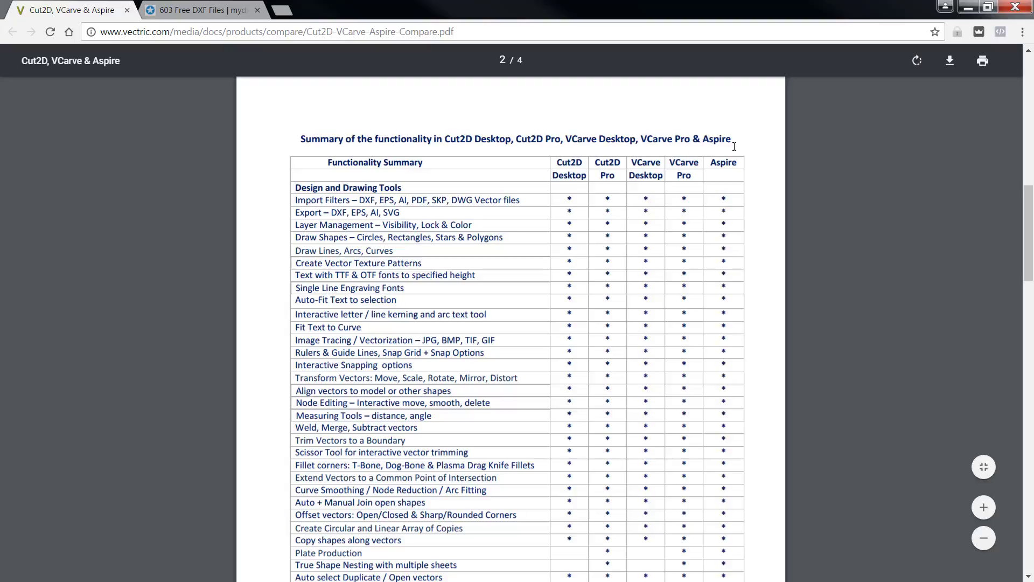
pyautogui.scroll(-1, 760, 311)
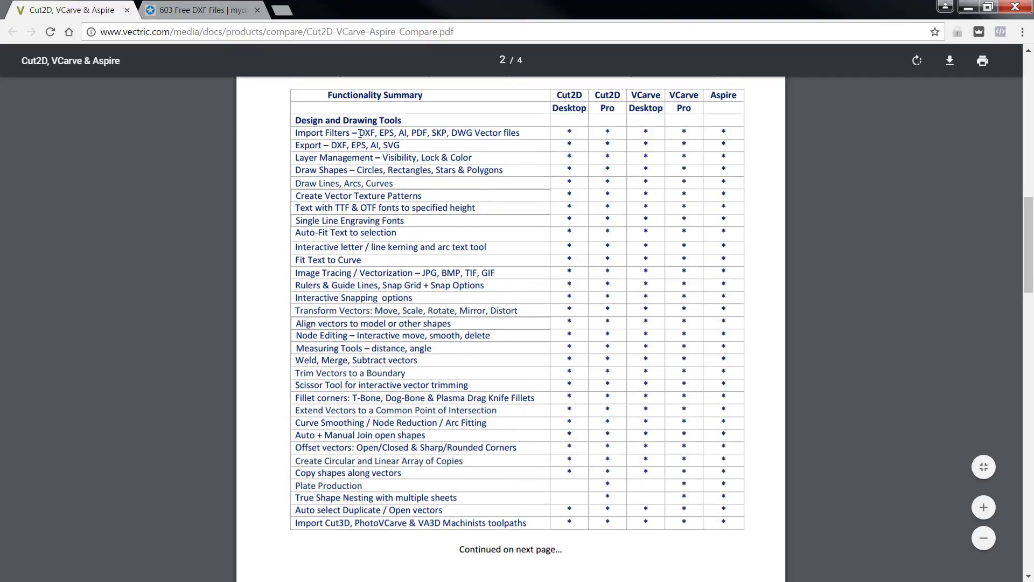
pyautogui.moveTo(360, 132); pyautogui.dragTo(522, 134)
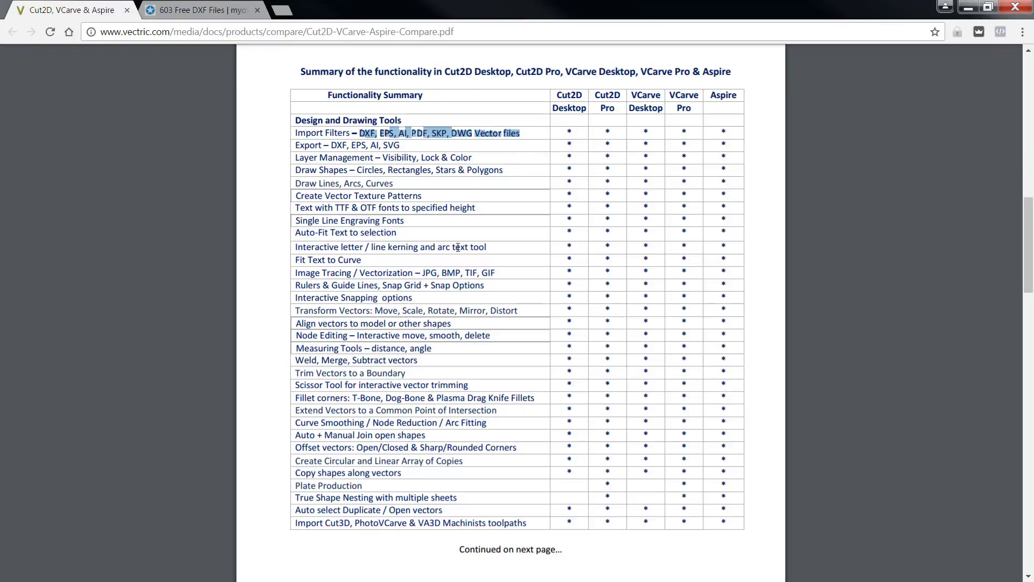
pyautogui.click(528, 139)
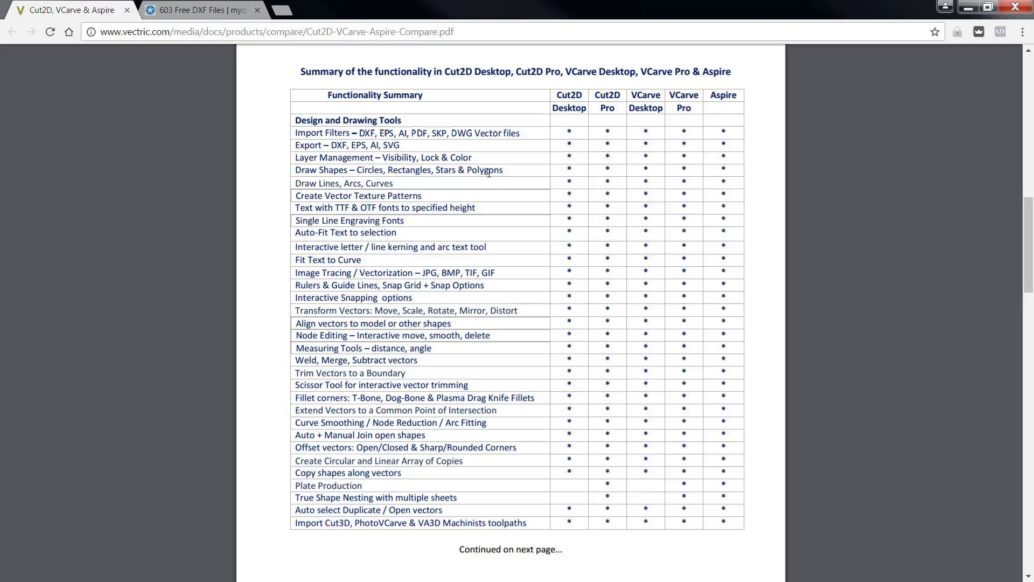
# - Browse the 603 Free DXF Files blog posts, briefly highlighting the personal-use-only sidebar notice
pyautogui.click(185, 8)
pyautogui.scroll(-2, 951, 203)
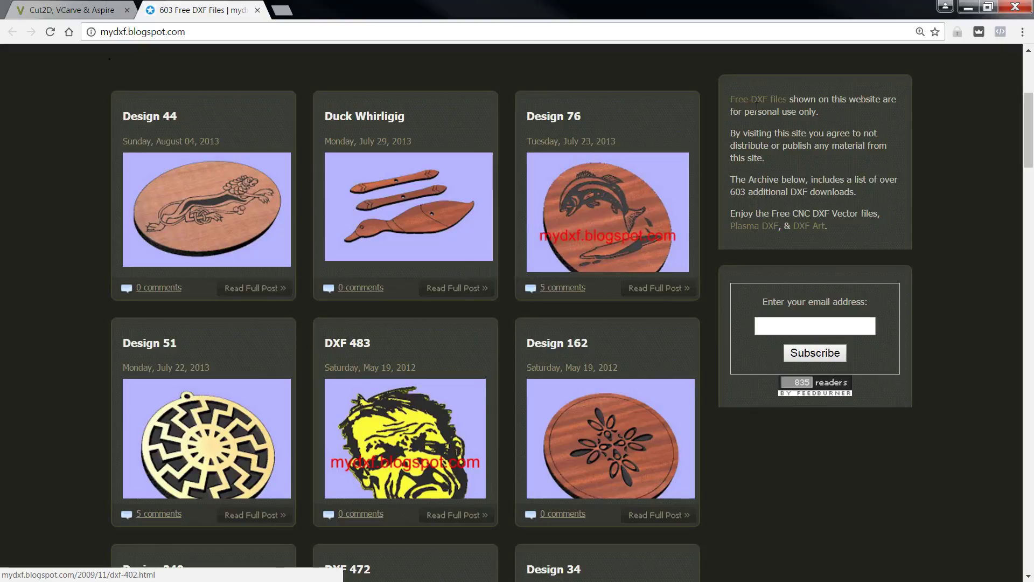
pyautogui.moveTo(794, 97); pyautogui.dragTo(901, 114)
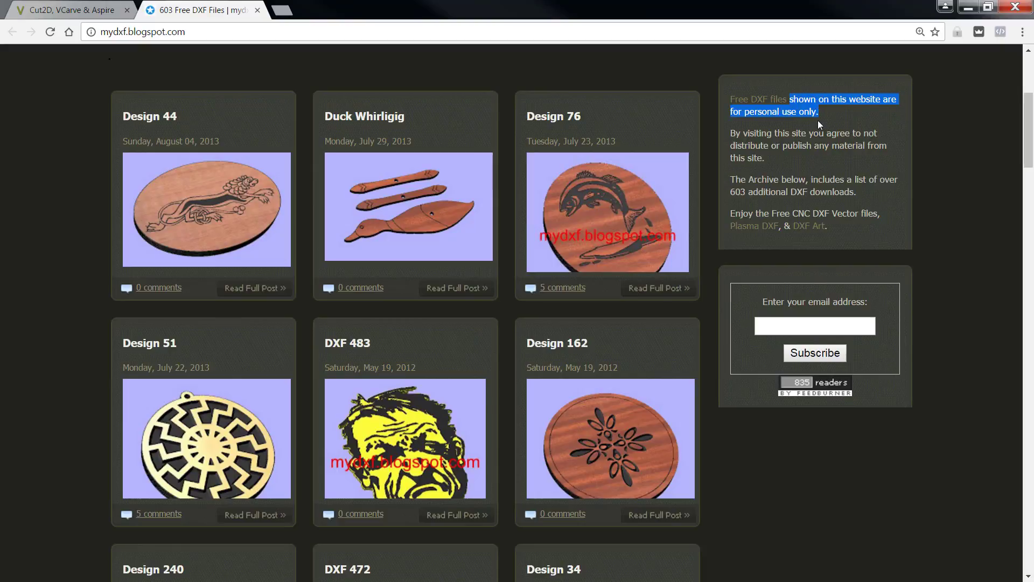
pyautogui.click(895, 121)
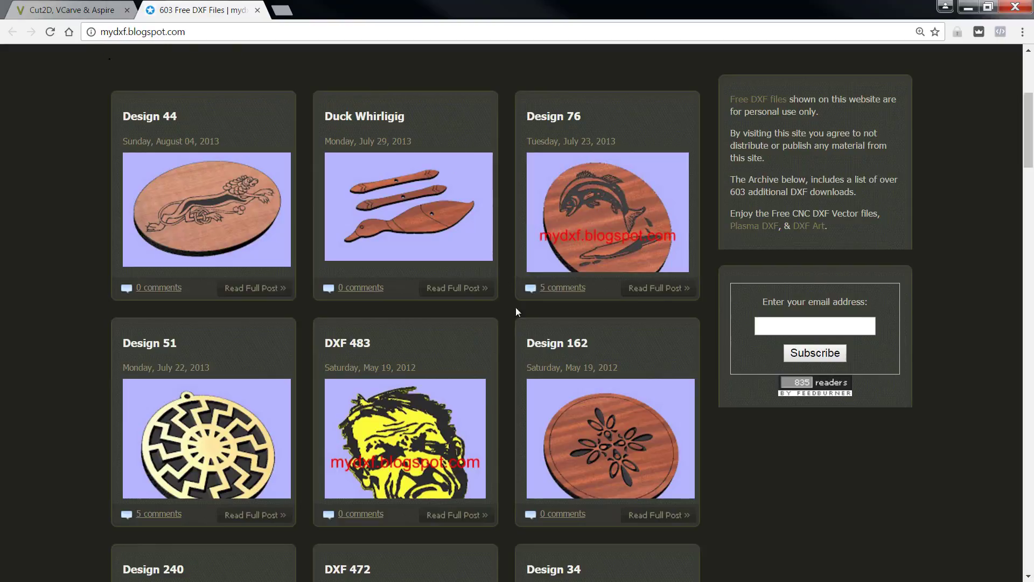
pyautogui.scroll(-10, 53, 284)
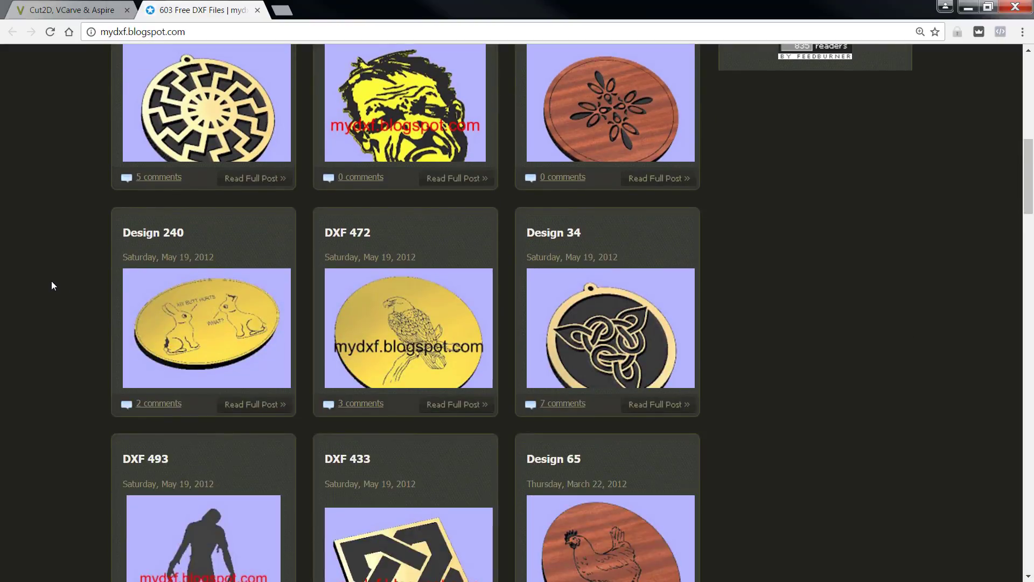
pyautogui.scroll(-9, 52, 282)
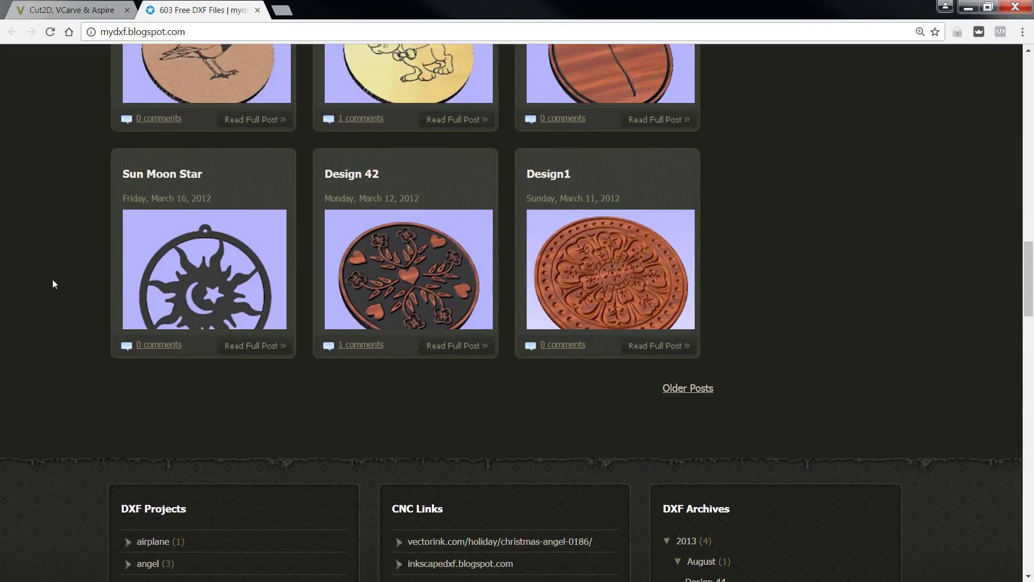
pyautogui.scroll(13, 53, 280)
pyautogui.scroll(6, 53, 279)
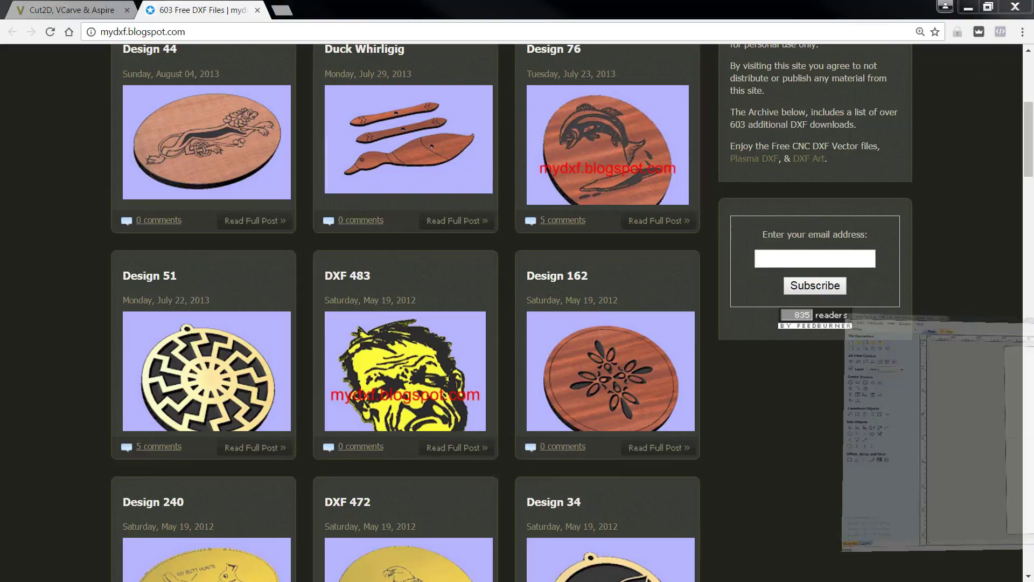
# - Alt+Tab to the blank 16 by 16 inch job, then to the clip art scenes folder
pyautogui.hotkey('alt', 'Tab')
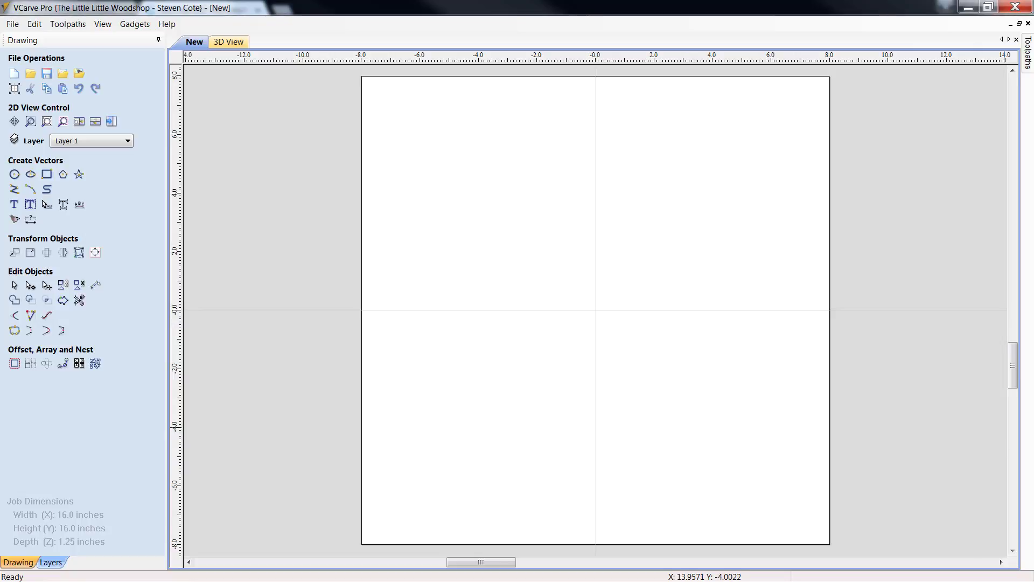
pyautogui.hotkey('alt', 'Tab')
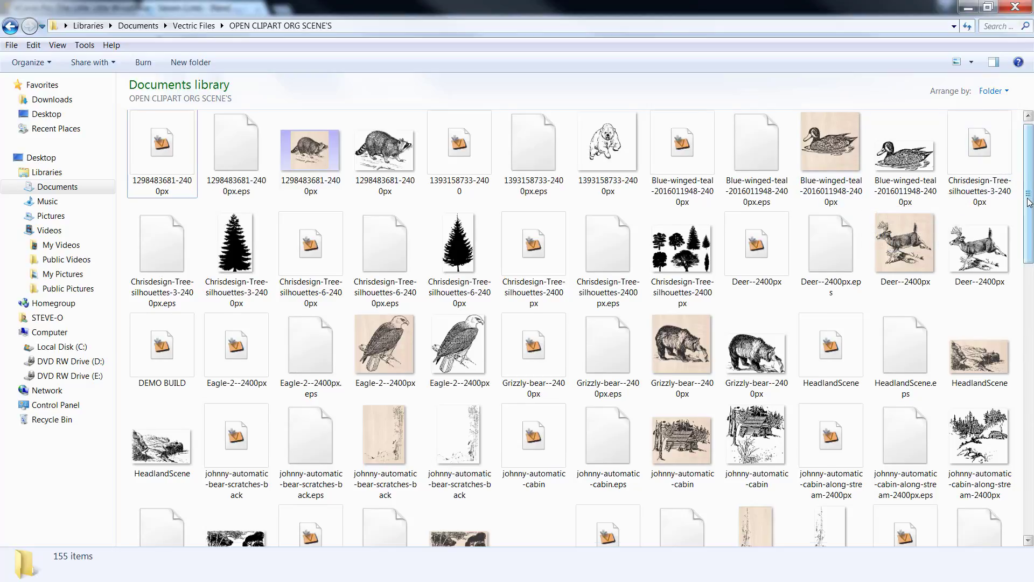
# - Minimize the clip art folder window to reveal the blank VCarve job
pyautogui.moveTo(1029, 199); pyautogui.dragTo(1027, 162)
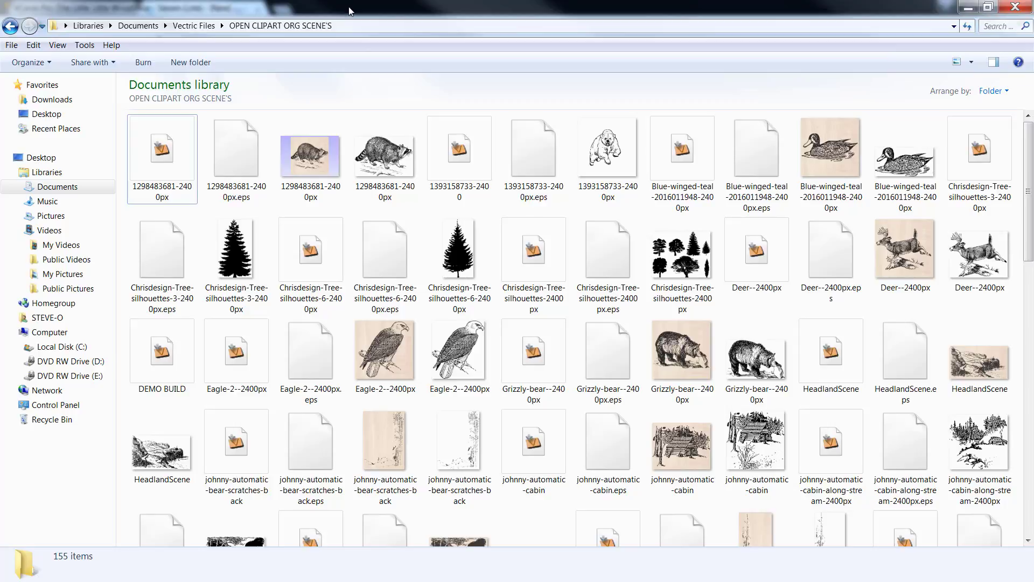
pyautogui.click(968, 6)
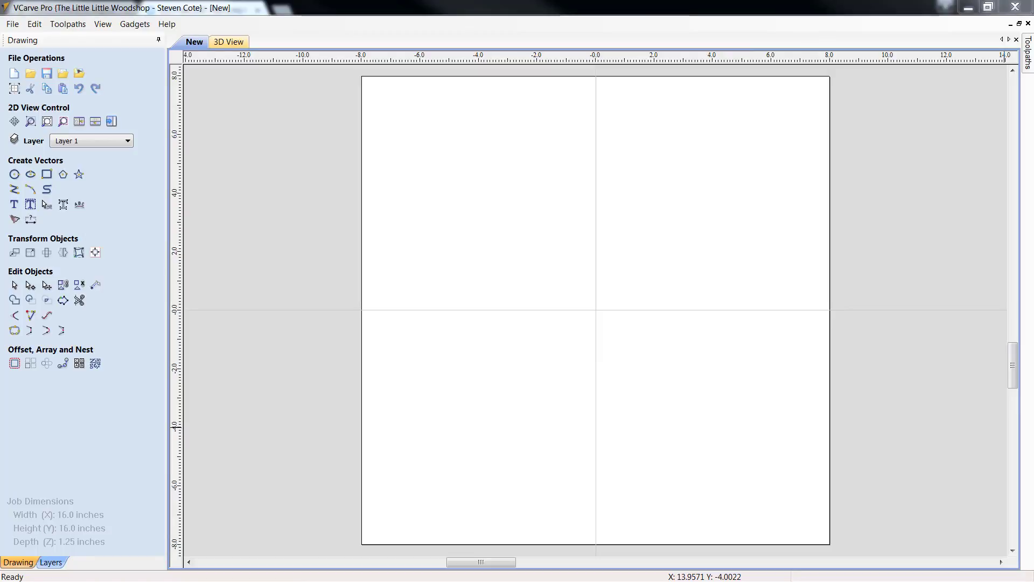
# - Drop the raccoon clipart onto the job centre, pin the Toolpaths panel, and select the raccoon
pyautogui.moveTo(867, 219); pyautogui.dragTo(603, 331)
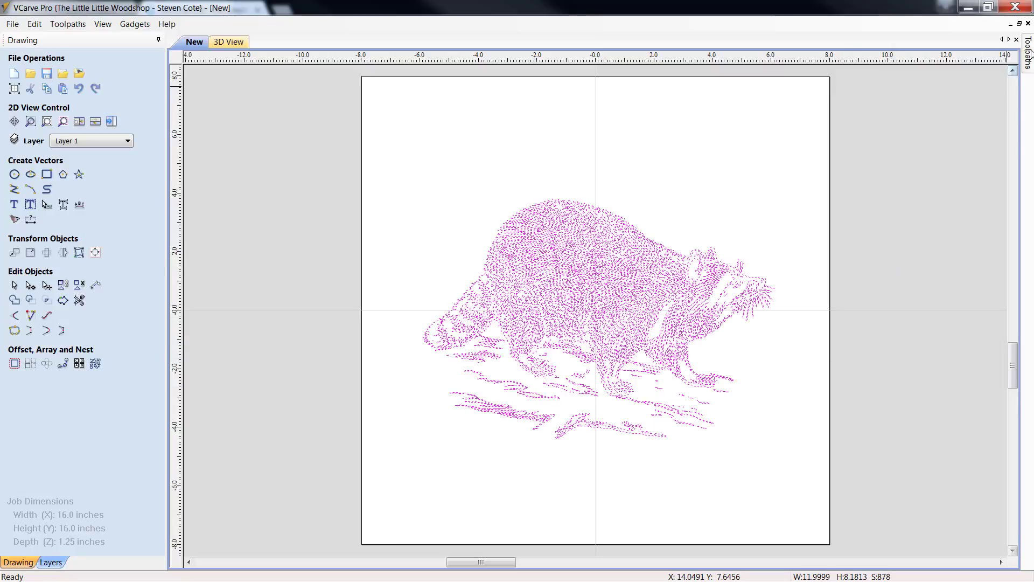
pyautogui.click(1014, 40)
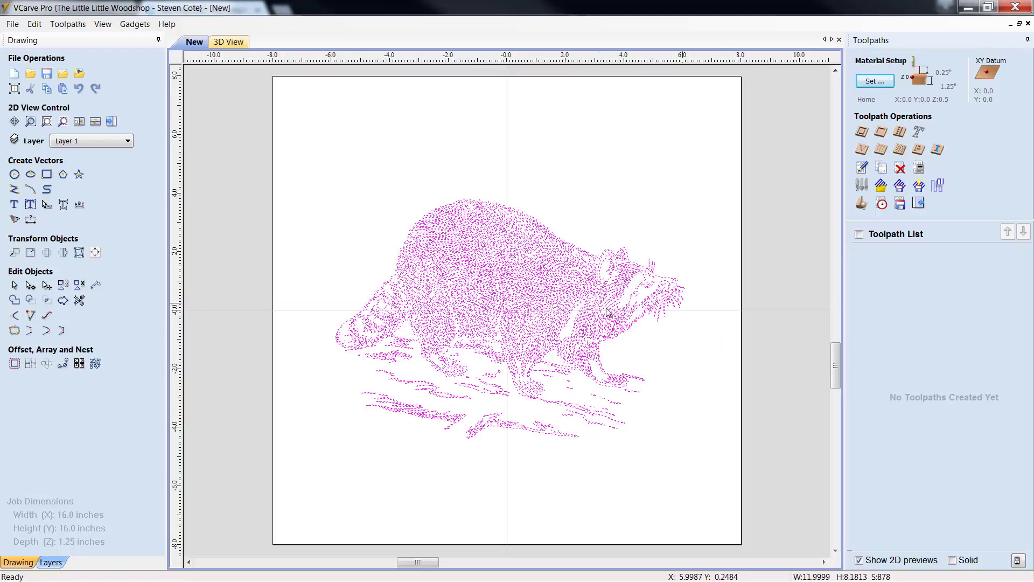
pyautogui.click(525, 291)
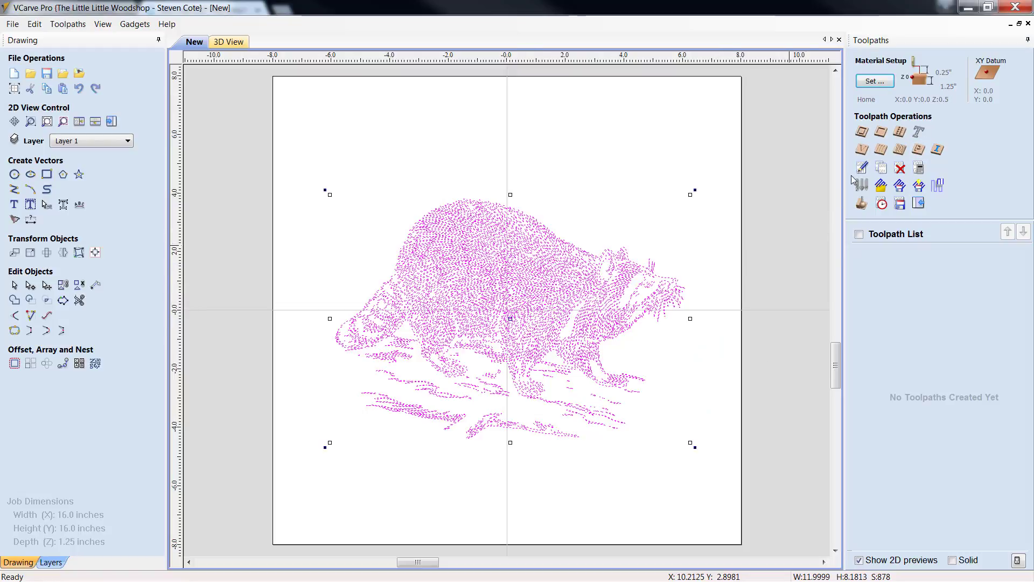
# - Calculate the V-Carve 1 toolpath over the raccoon using the 60° V-bit
pyautogui.click(861, 151)
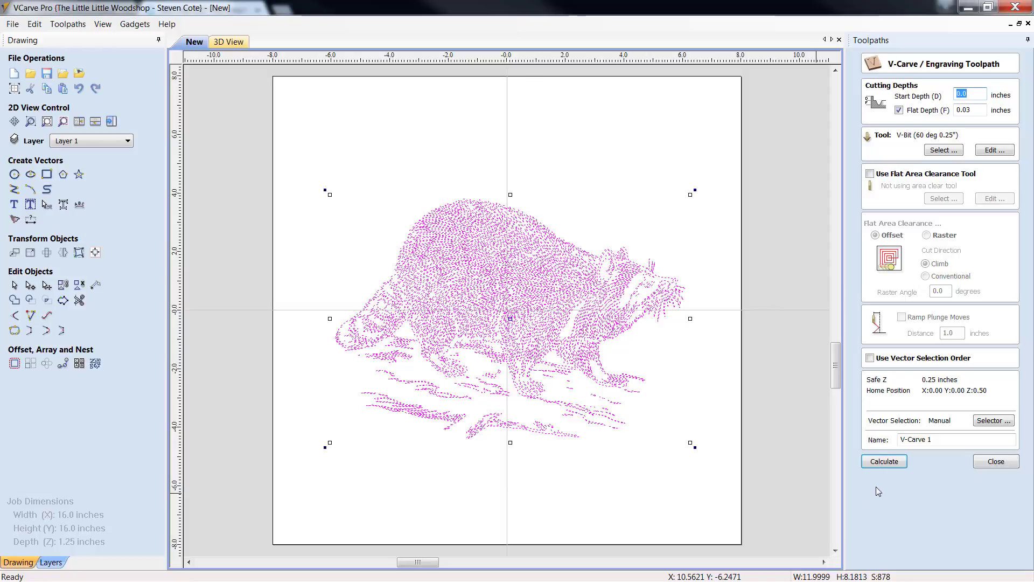
pyautogui.click(900, 466)
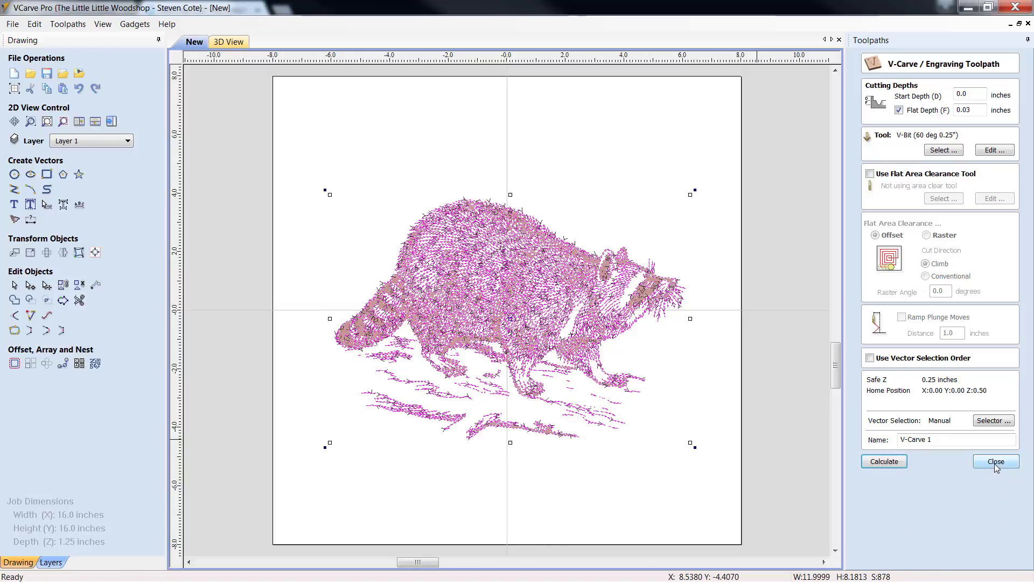
pyautogui.click(995, 465)
pyautogui.click(858, 235)
# - Set the preview toolpath colour to black and simulate the raccoon carving on maple
pyautogui.click(862, 203)
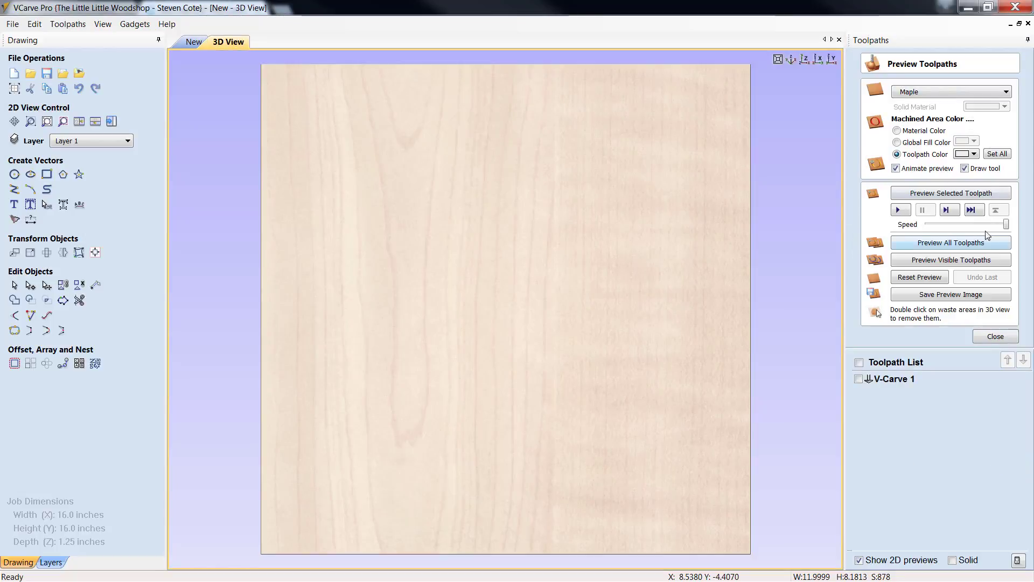
pyautogui.click(974, 155)
pyautogui.click(957, 183)
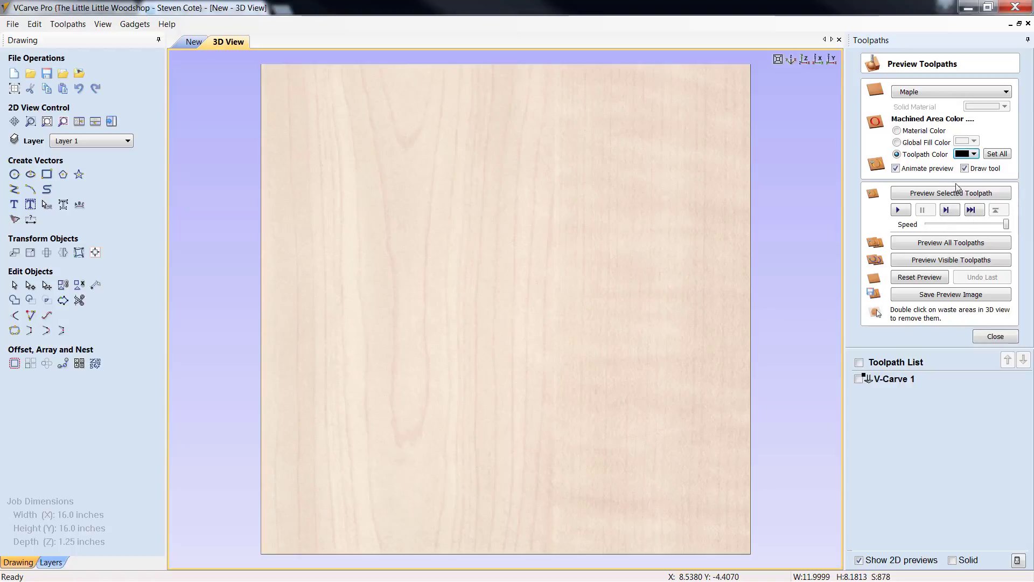
pyautogui.click(958, 194)
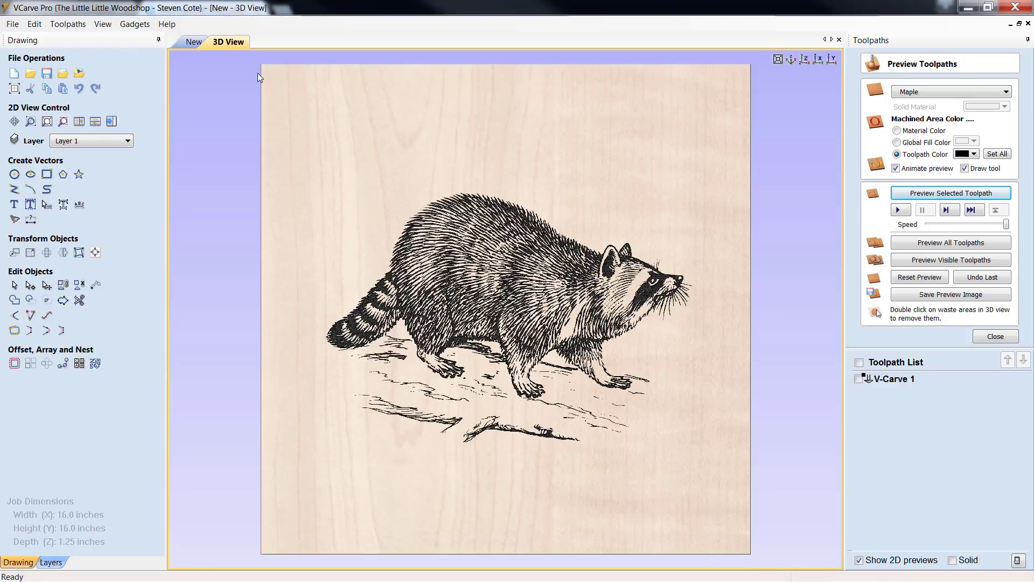
# - Export the selected raccoon vectors to DXF named New in My Documents
pyautogui.click(11, 24)
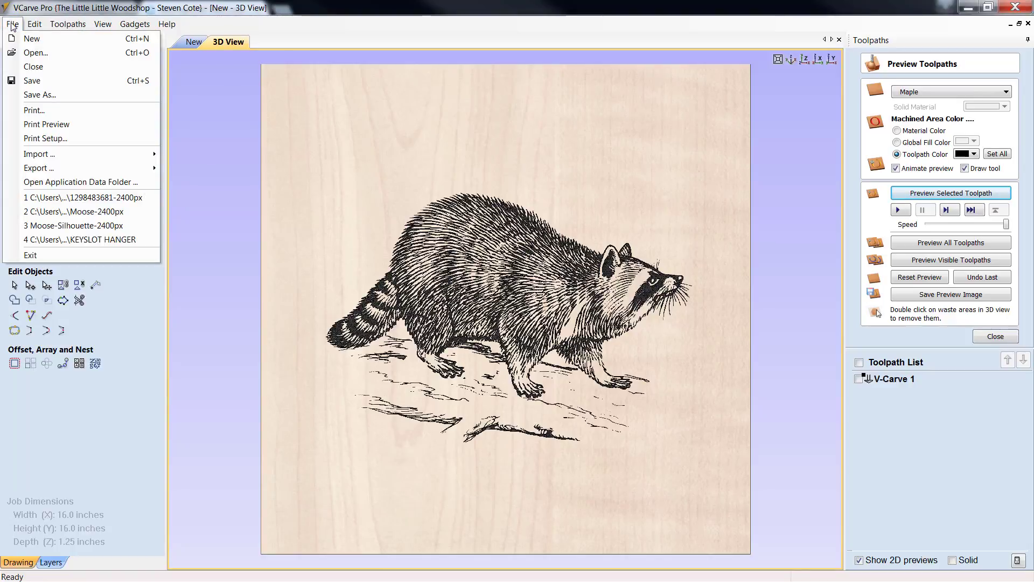
pyautogui.moveTo(113, 167)
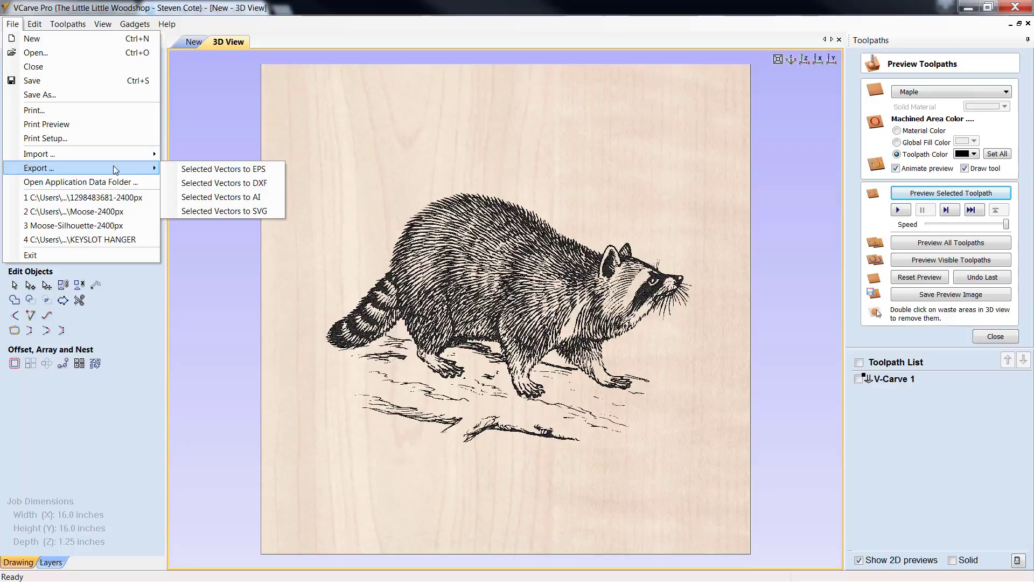
pyautogui.click(260, 183)
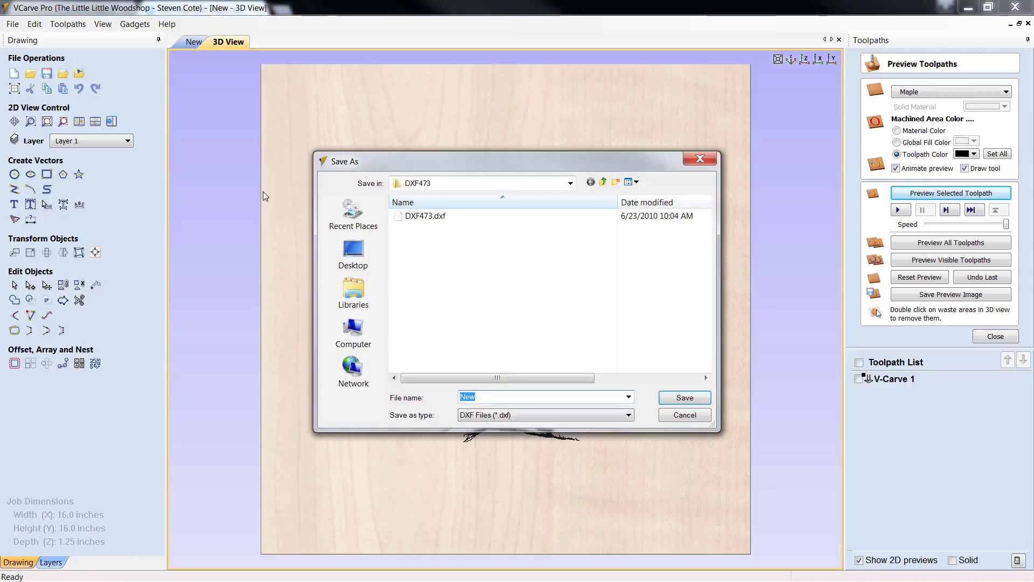
pyautogui.click(570, 183)
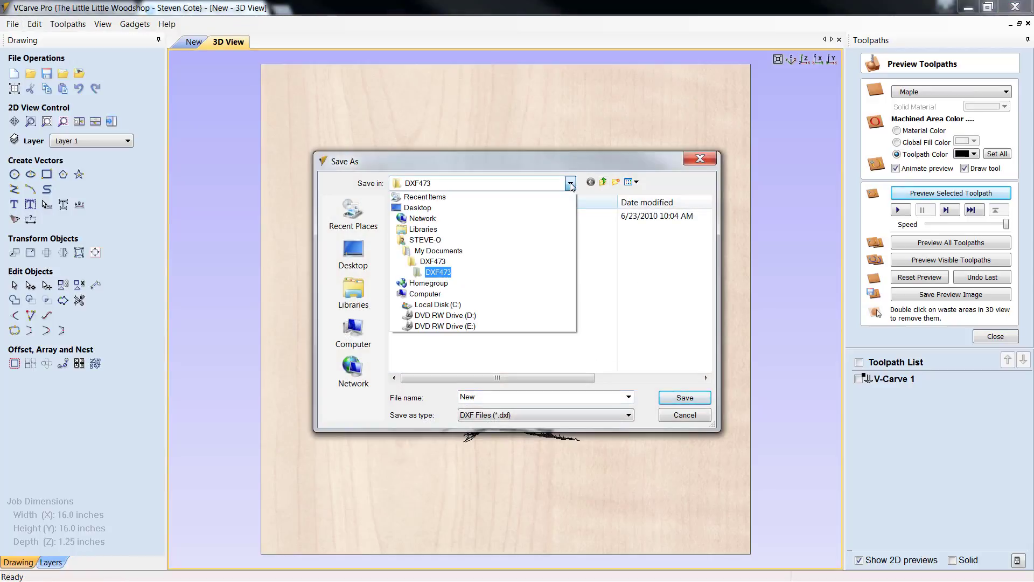
pyautogui.click(418, 208)
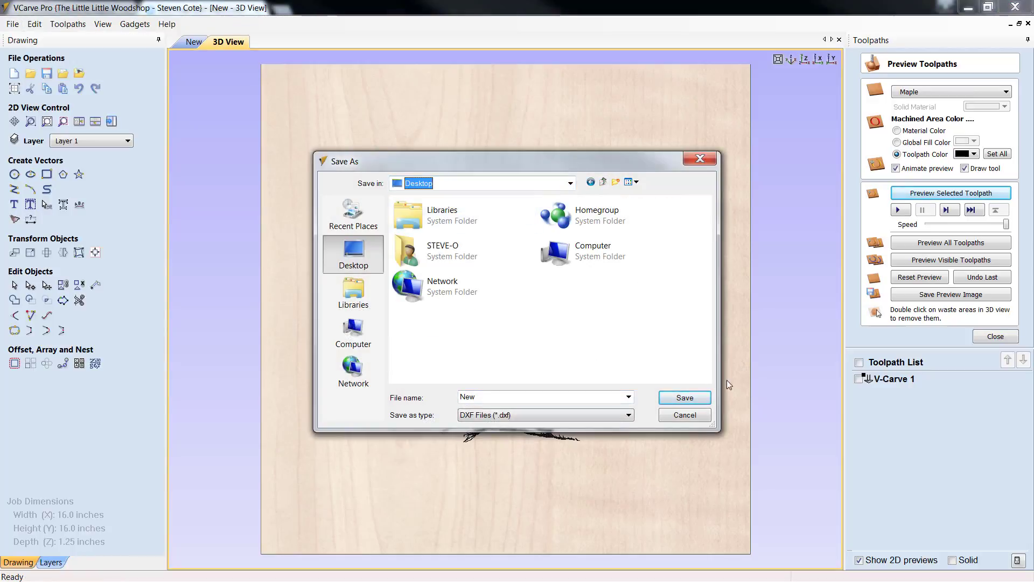
pyautogui.click(570, 183)
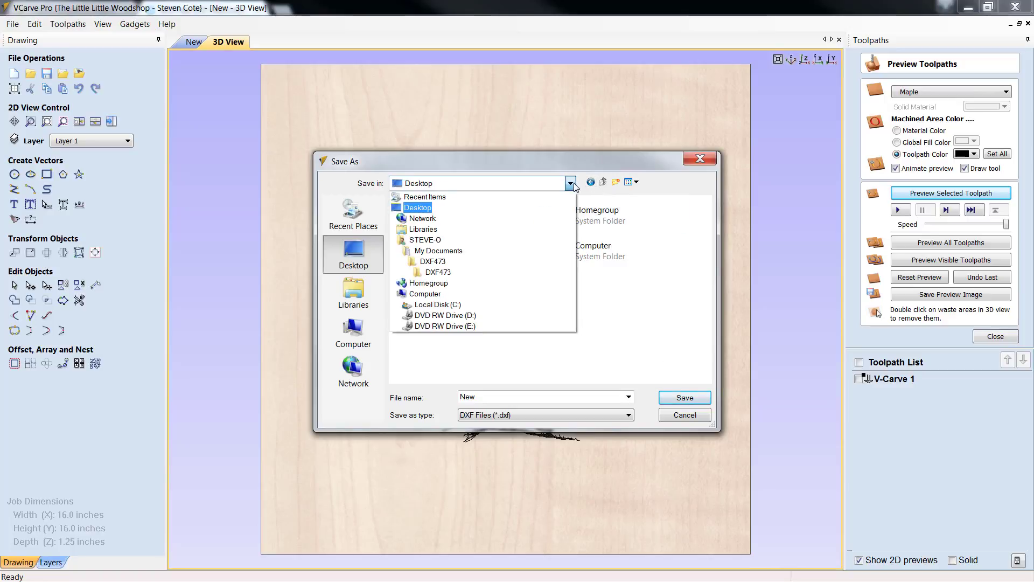
pyautogui.click(439, 250)
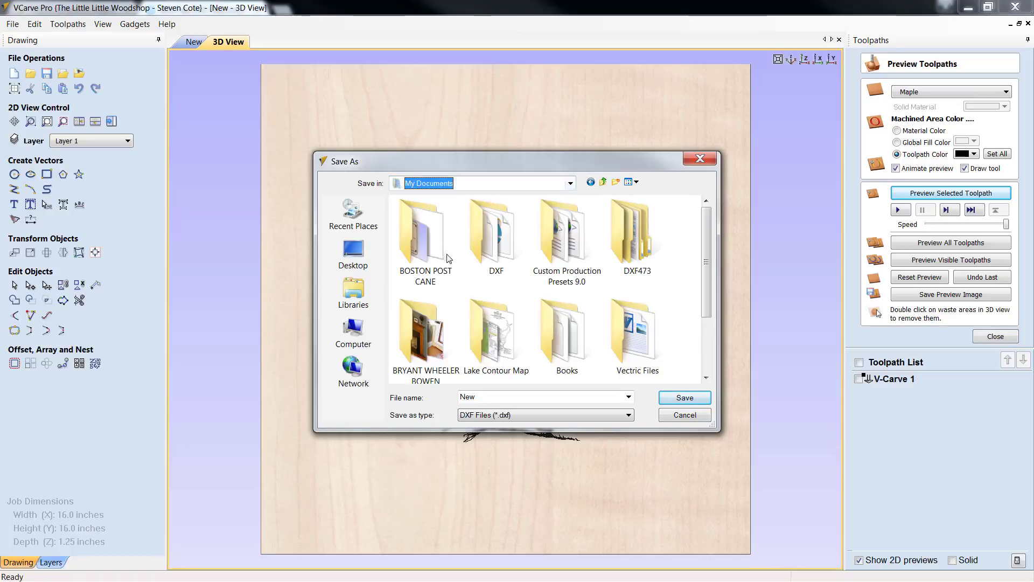
pyautogui.click(682, 398)
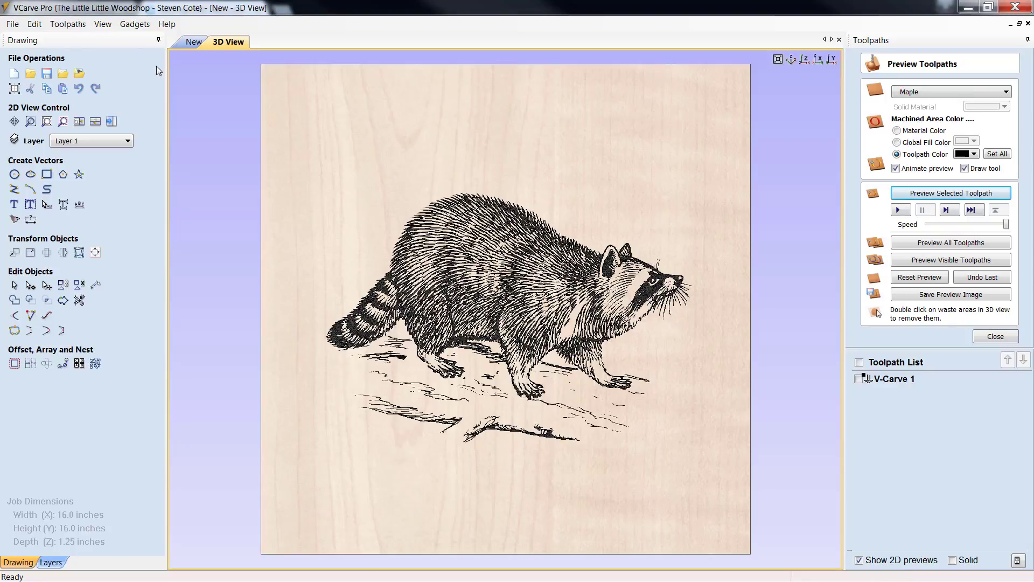
# - Dismiss the accidentally opened gadgets list and return to the 2D drawing view
pyautogui.click(12, 24)
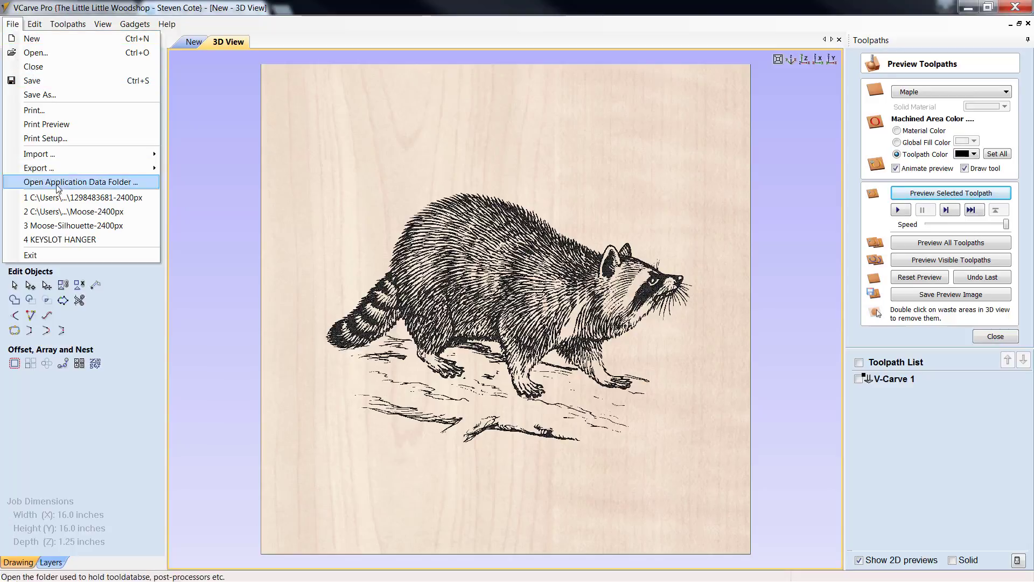
pyautogui.moveTo(66, 169)
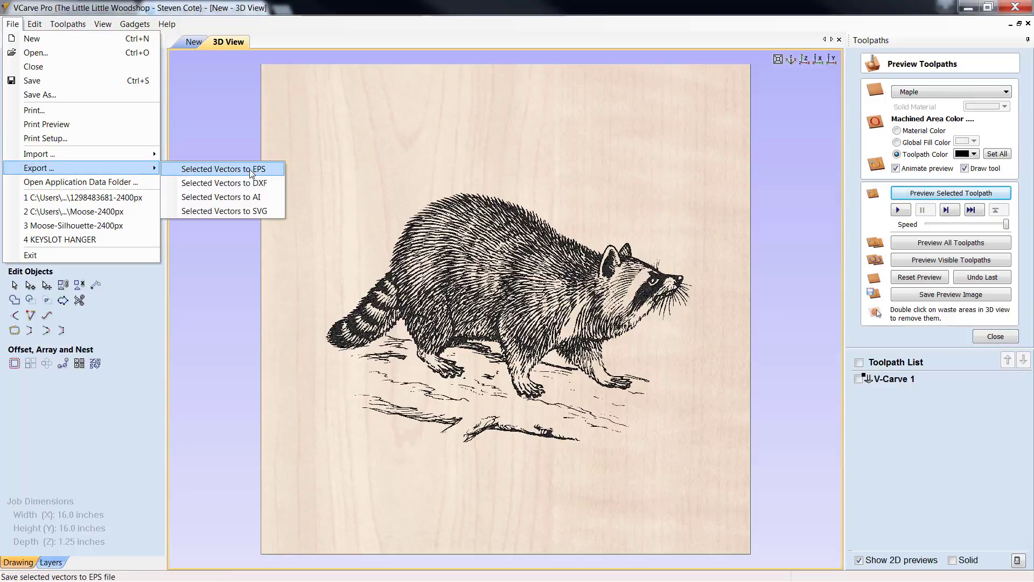
pyautogui.moveTo(135, 23)
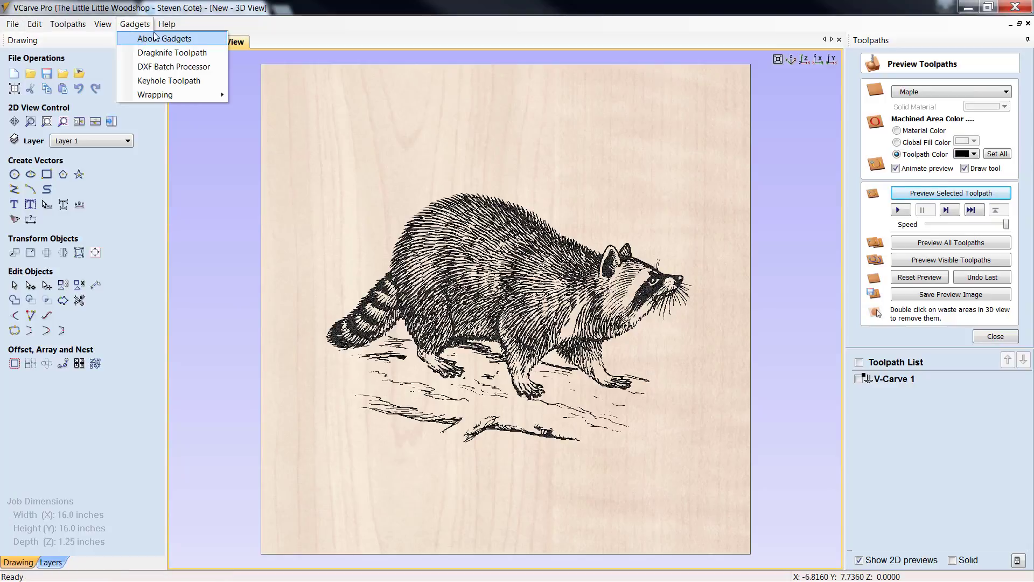
pyautogui.click(294, 41)
pyautogui.click(192, 43)
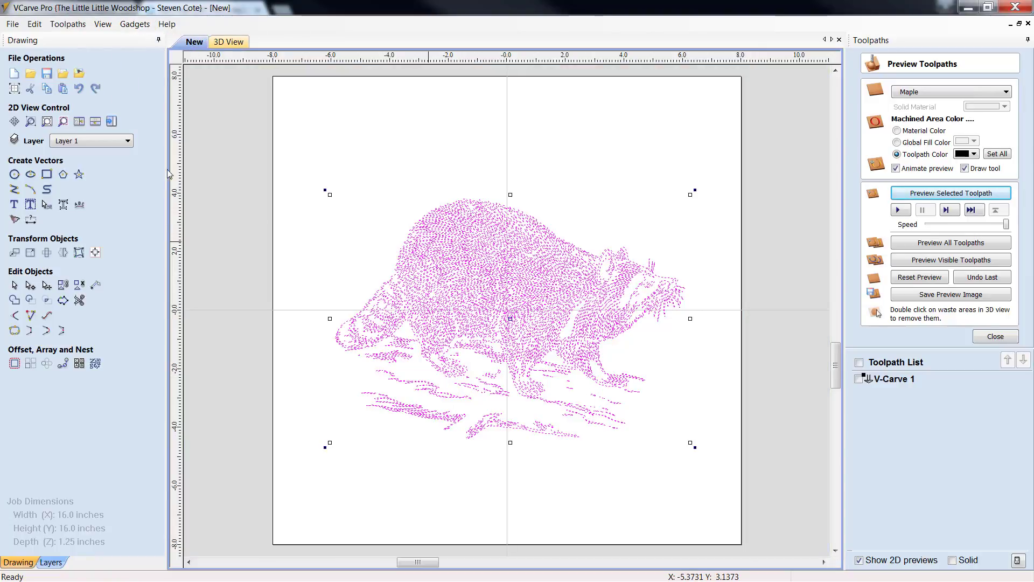
# - Export the selected vectors as an SVG named RACOON, then minimize VCarve Pro
pyautogui.click(12, 24)
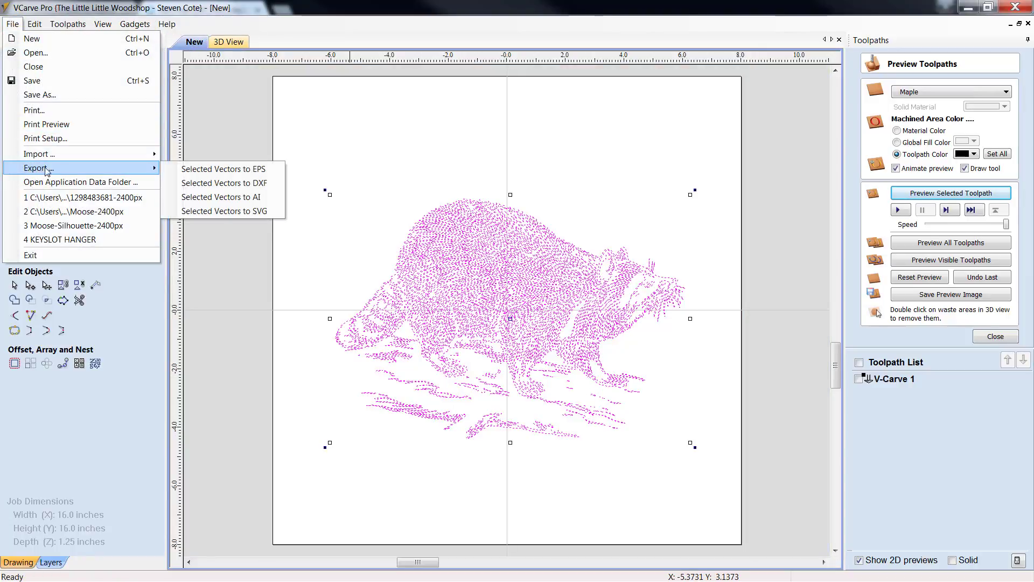
pyautogui.moveTo(52, 168)
pyautogui.click(245, 210)
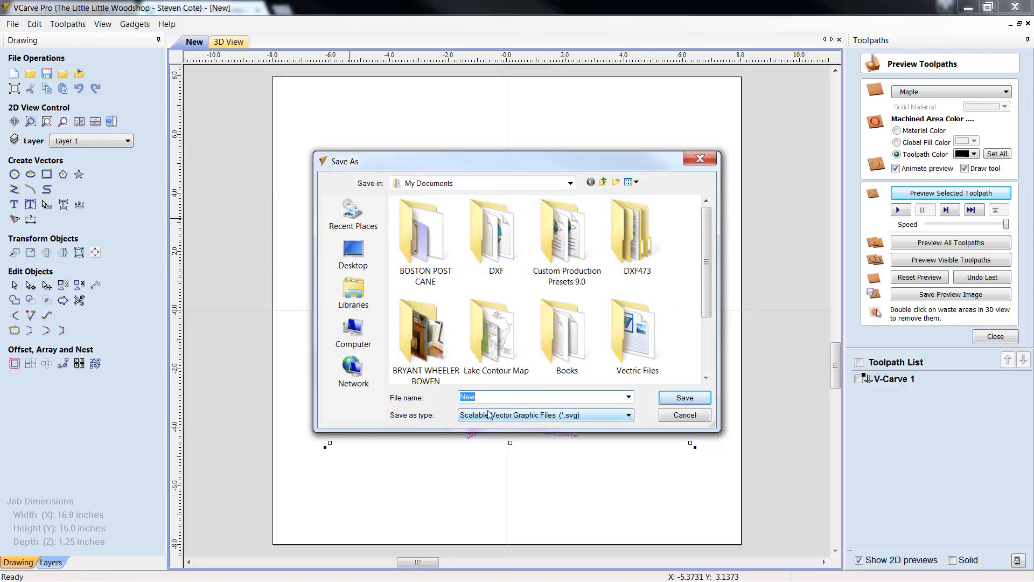
pyautogui.write('RACOON')
pyautogui.click(699, 399)
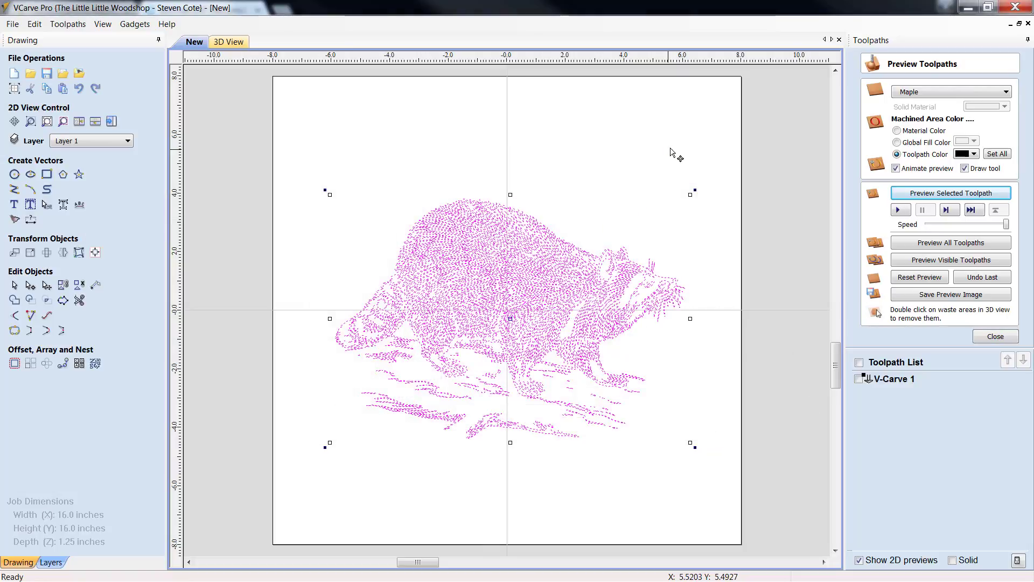
pyautogui.click(967, 8)
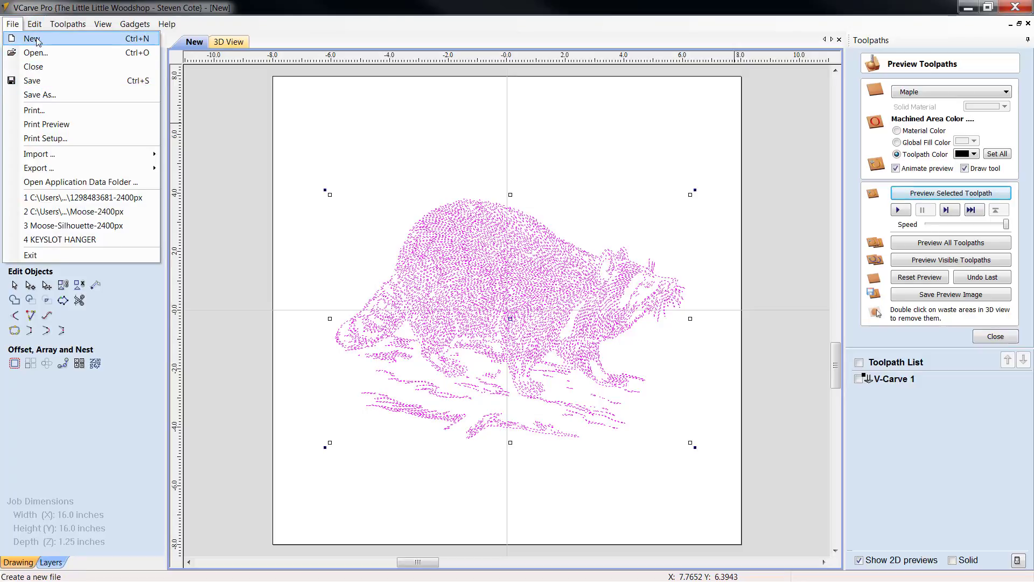
# - Start a new job without saving the current one, accepting the default job setup
pyautogui.click(36, 39)
pyautogui.click(518, 330)
pyautogui.click(33, 291)
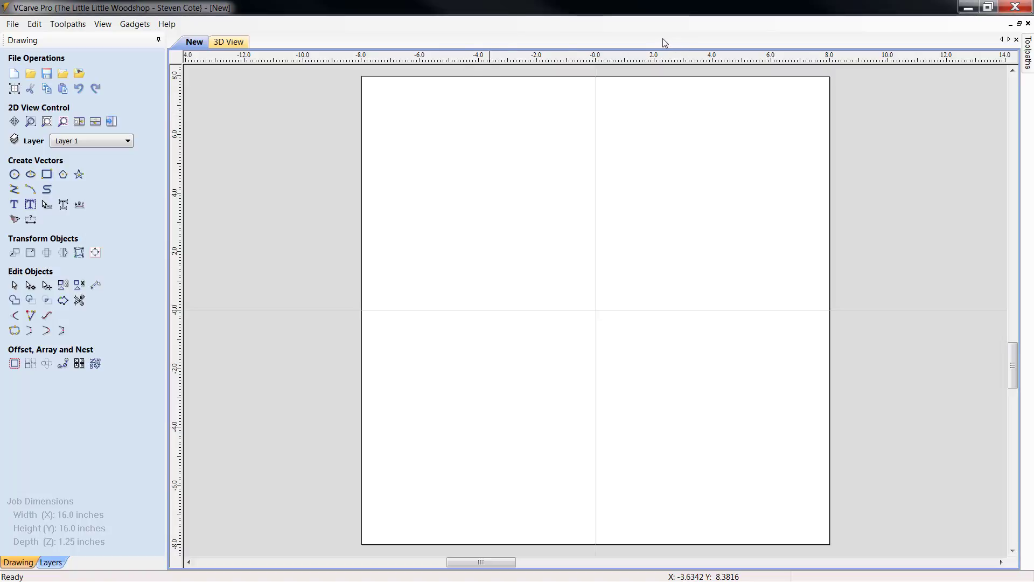
# - Import the raccoon vectors from New.dxf into the new job
pyautogui.click(10, 25)
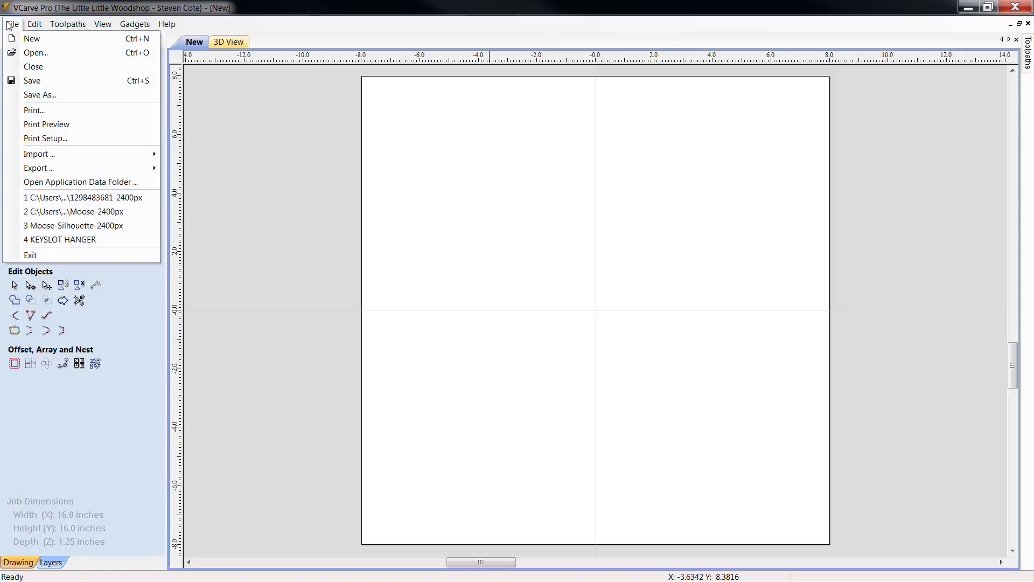
pyautogui.moveTo(134, 155)
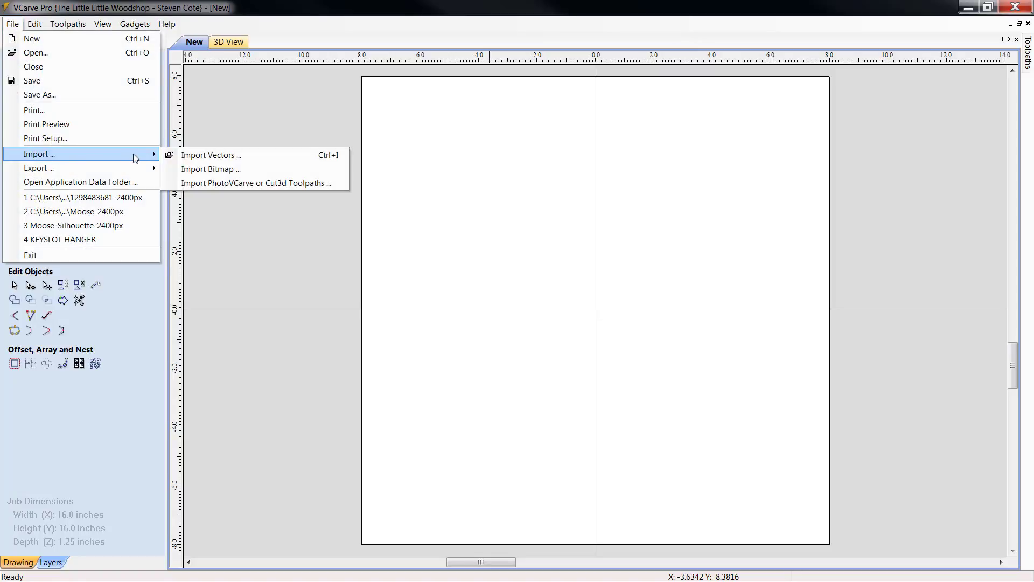
pyautogui.click(231, 154)
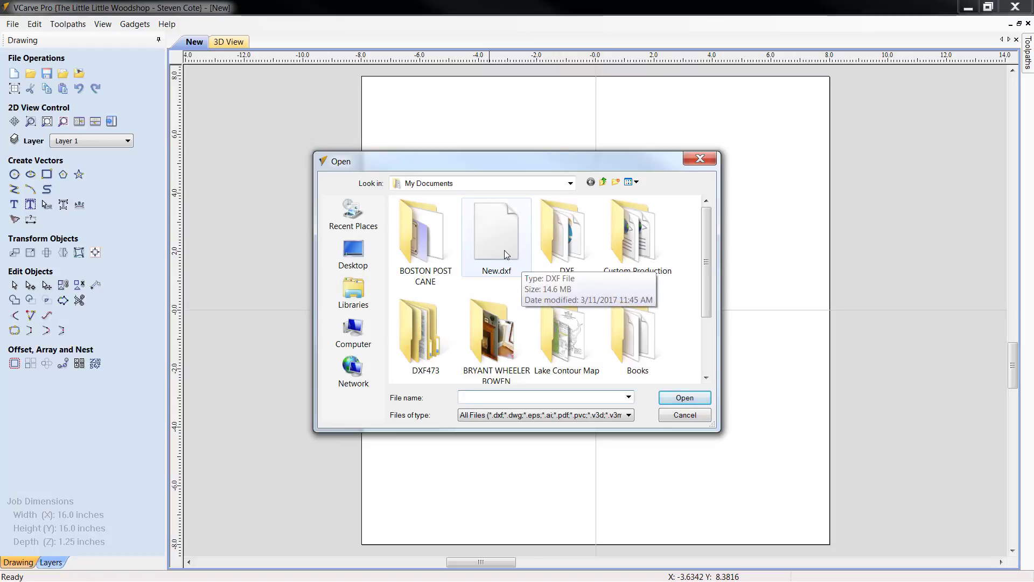
pyautogui.click(499, 239)
pyautogui.click(681, 397)
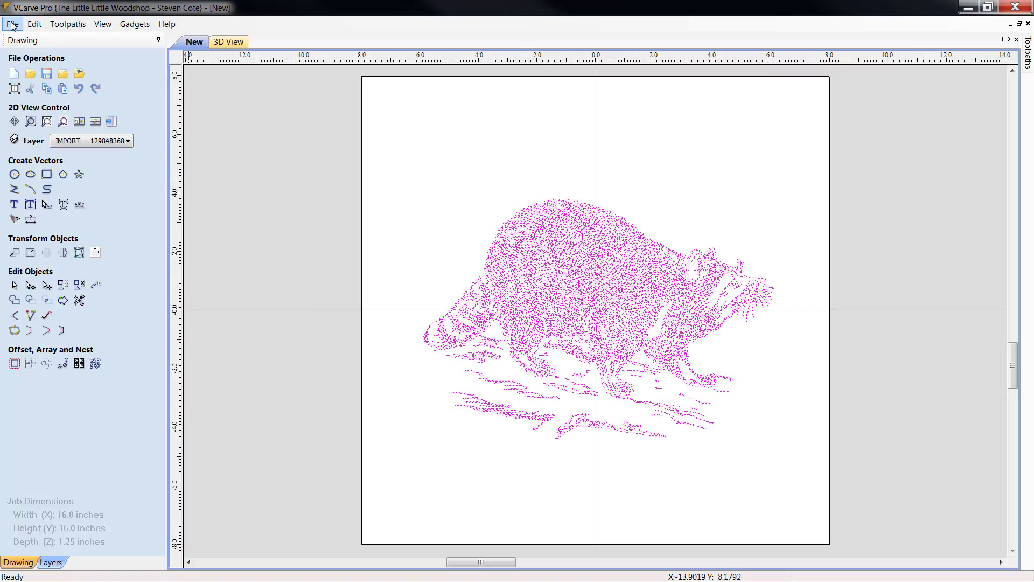
# - Delete the imported raccoon vectors and re-import New.dxf, centred on the 16 by 16 inch board
pyautogui.click(584, 267)
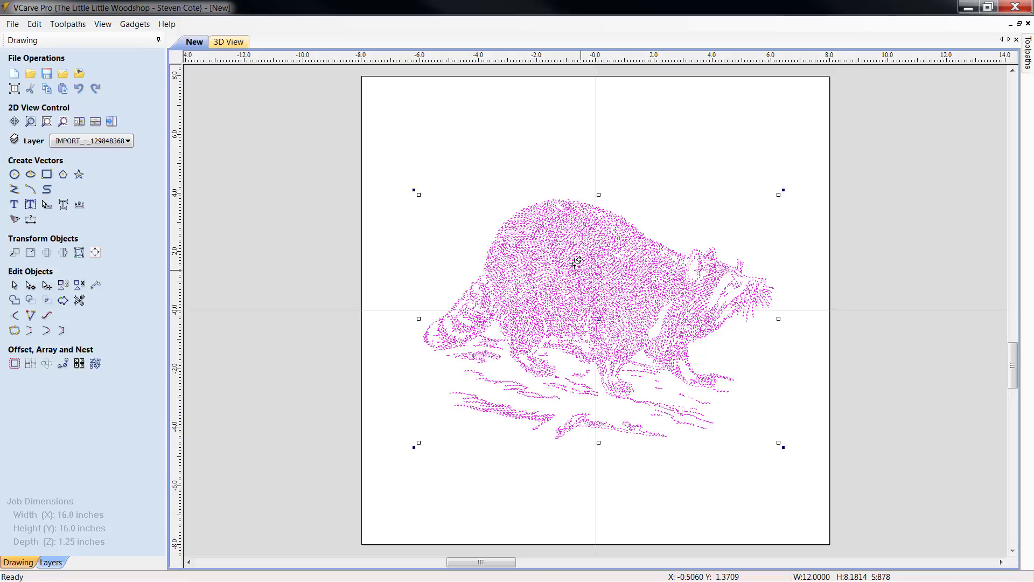
pyautogui.press('Delete')
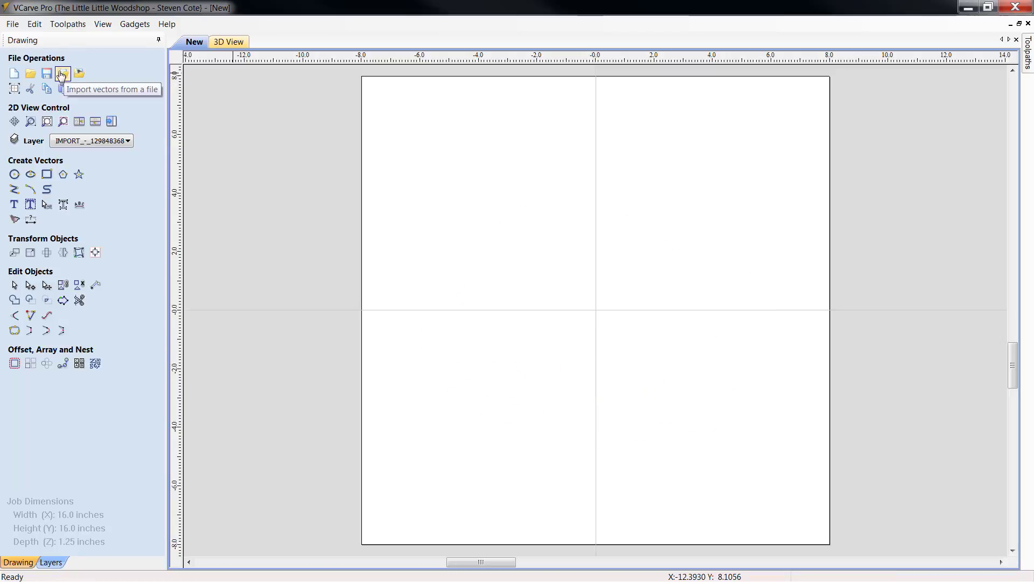
pyautogui.click(62, 74)
pyautogui.click(494, 232)
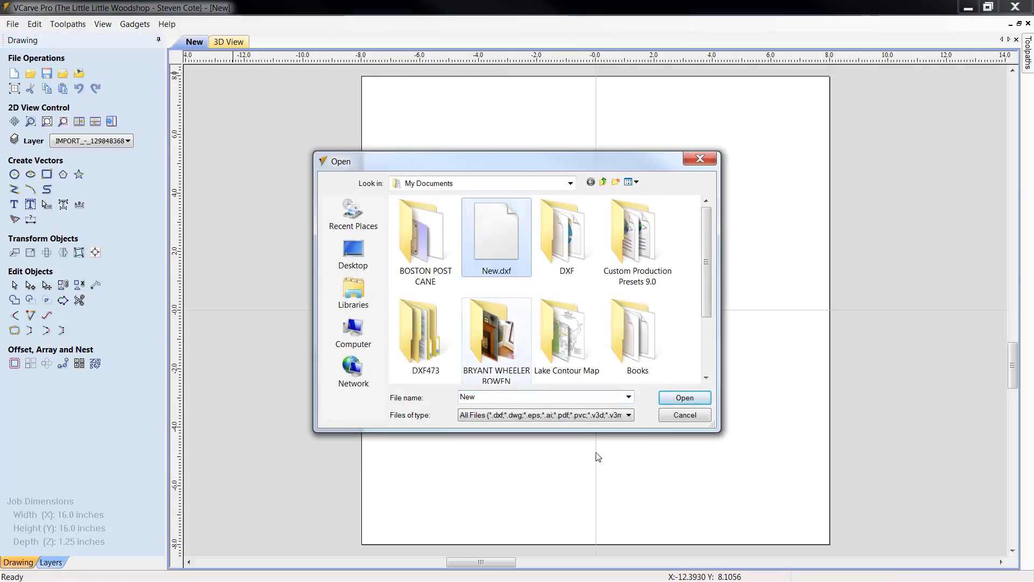
pyautogui.click(692, 399)
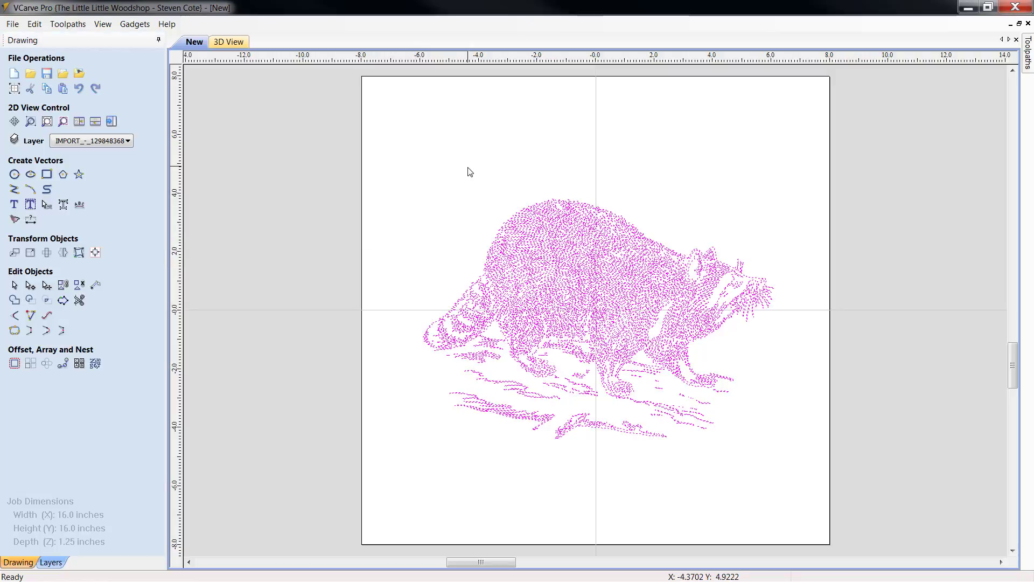
pyautogui.click(446, 193)
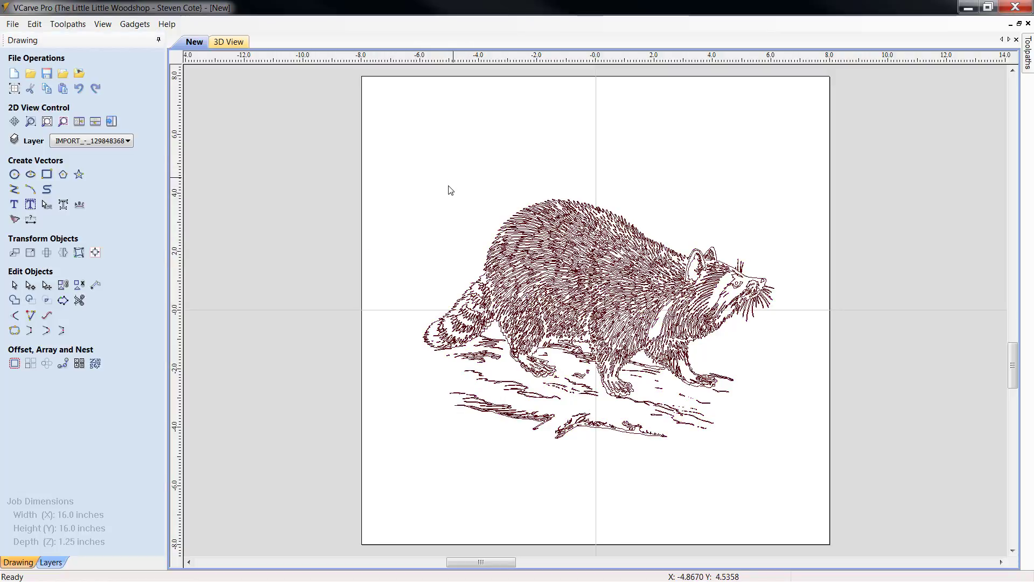